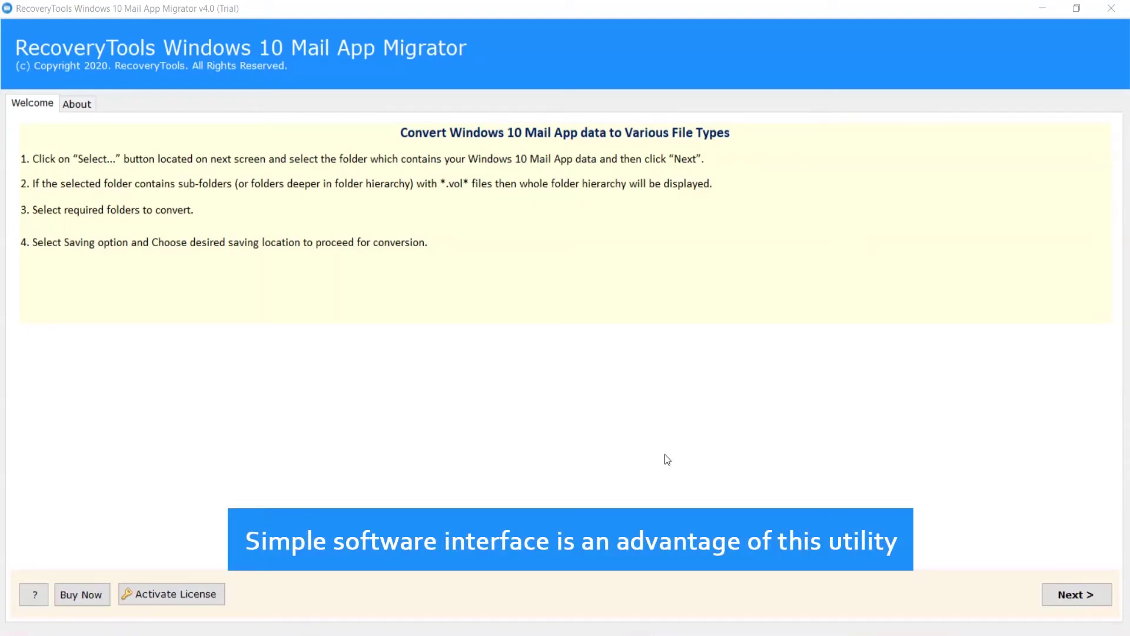
Move past the welcome page and keep 'Convert configured Windows 10 Mail App mailbox data' as the source
left_click(1077, 594)
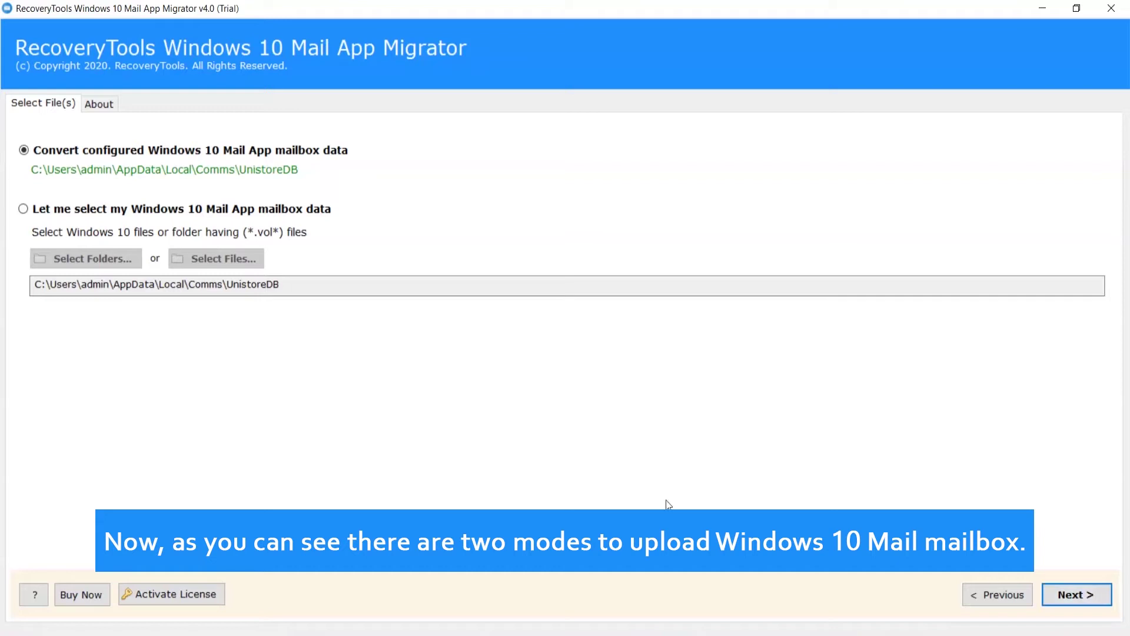
left_click(24, 151)
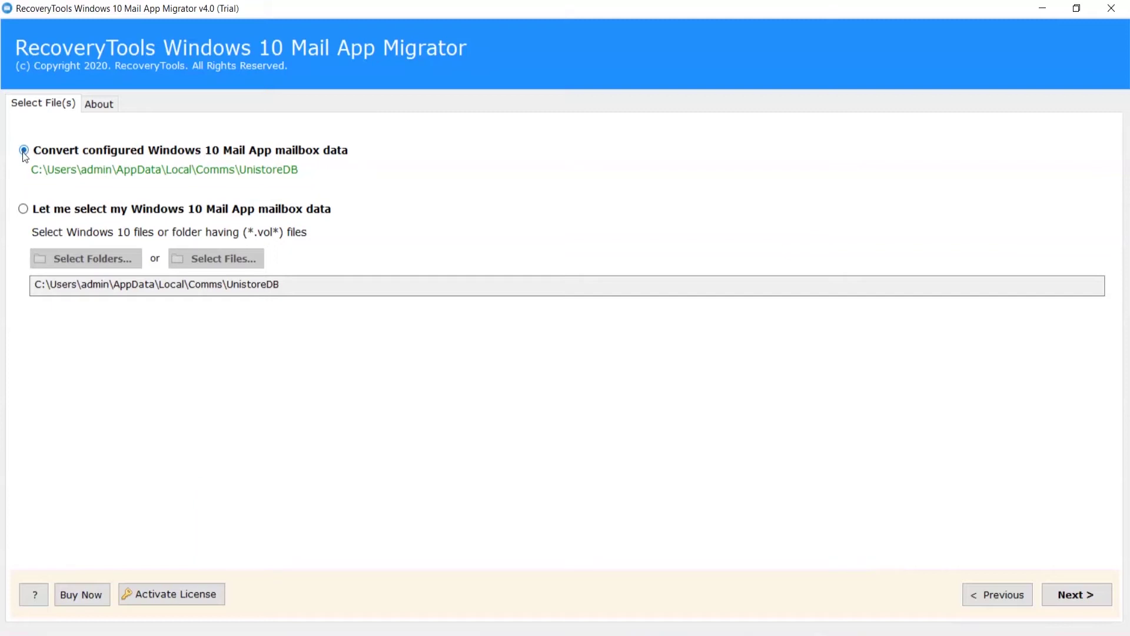
left_click(24, 209)
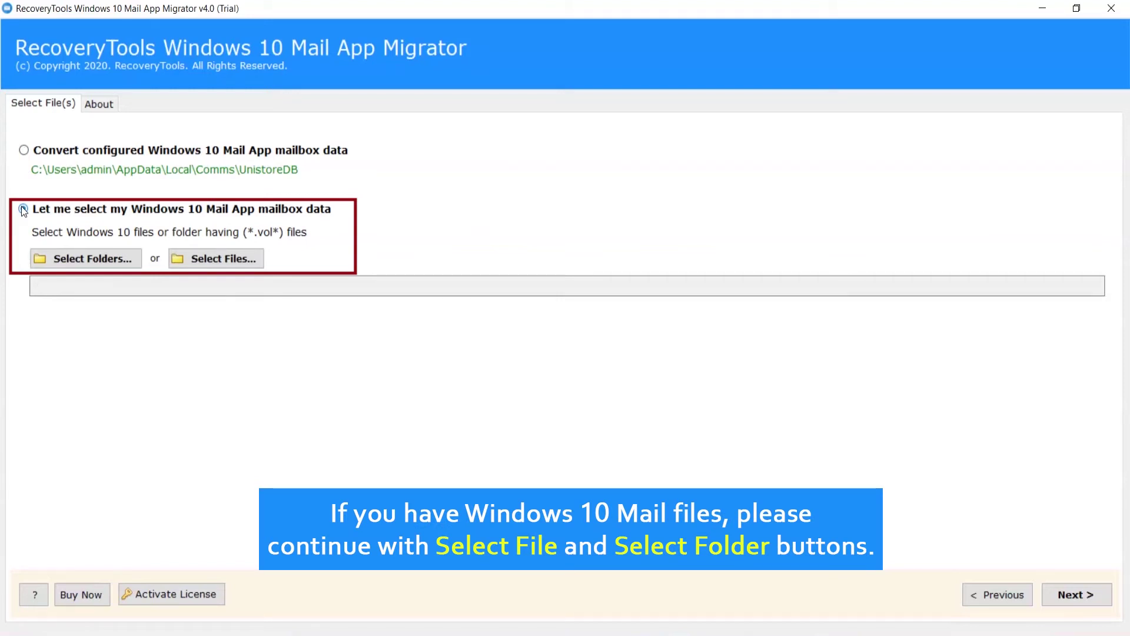
left_click(87, 258)
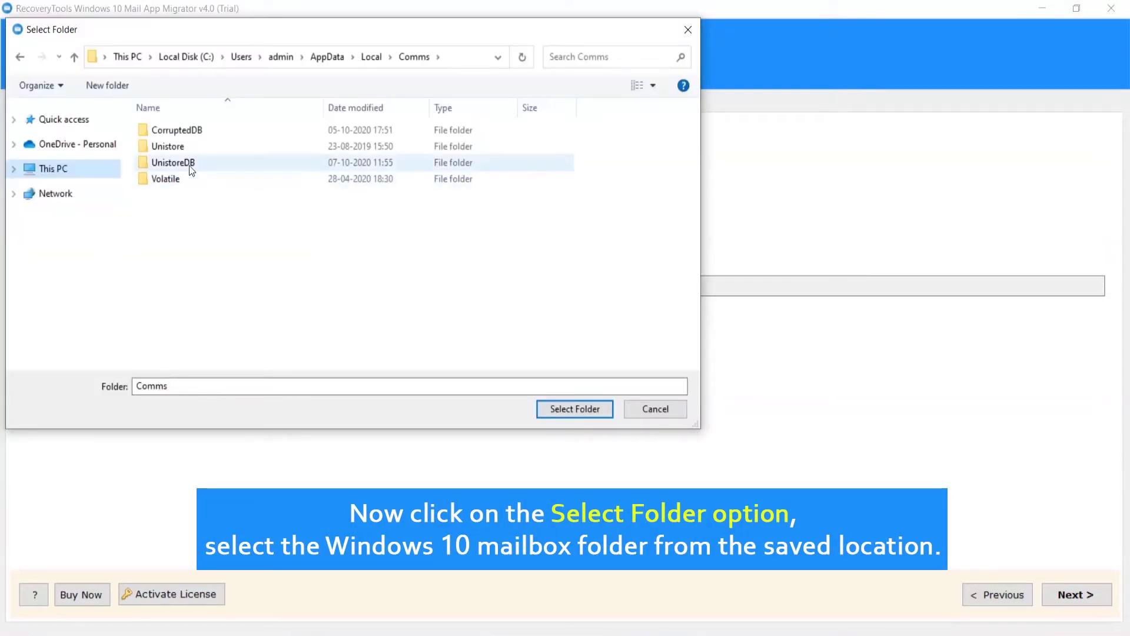
left_click(189, 165)
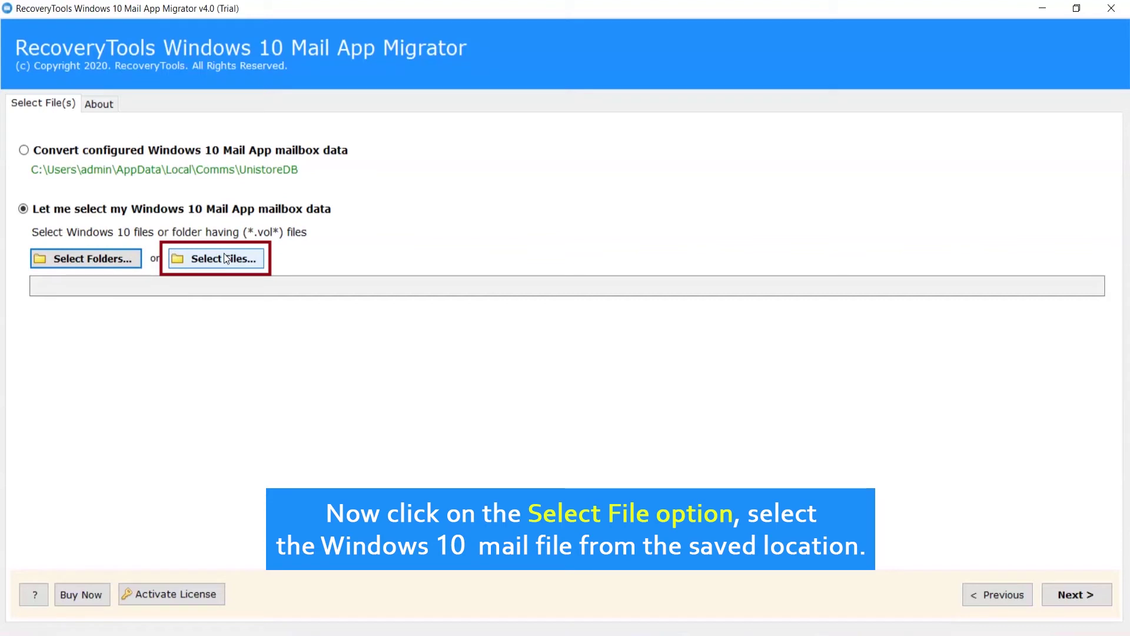
left_click(226, 259)
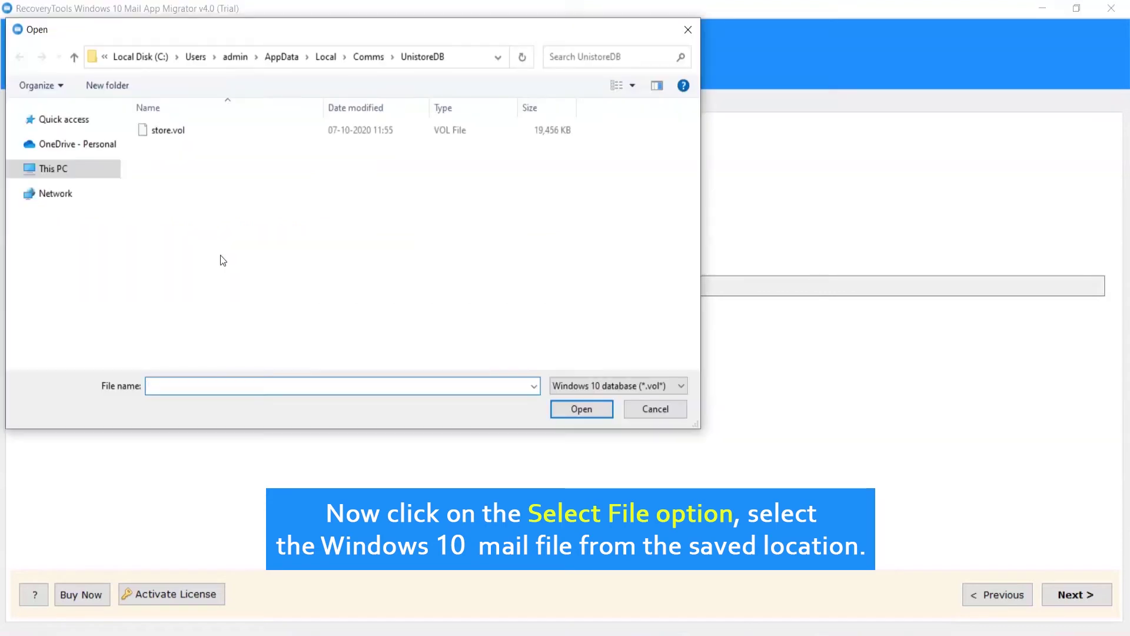
left_click(187, 133)
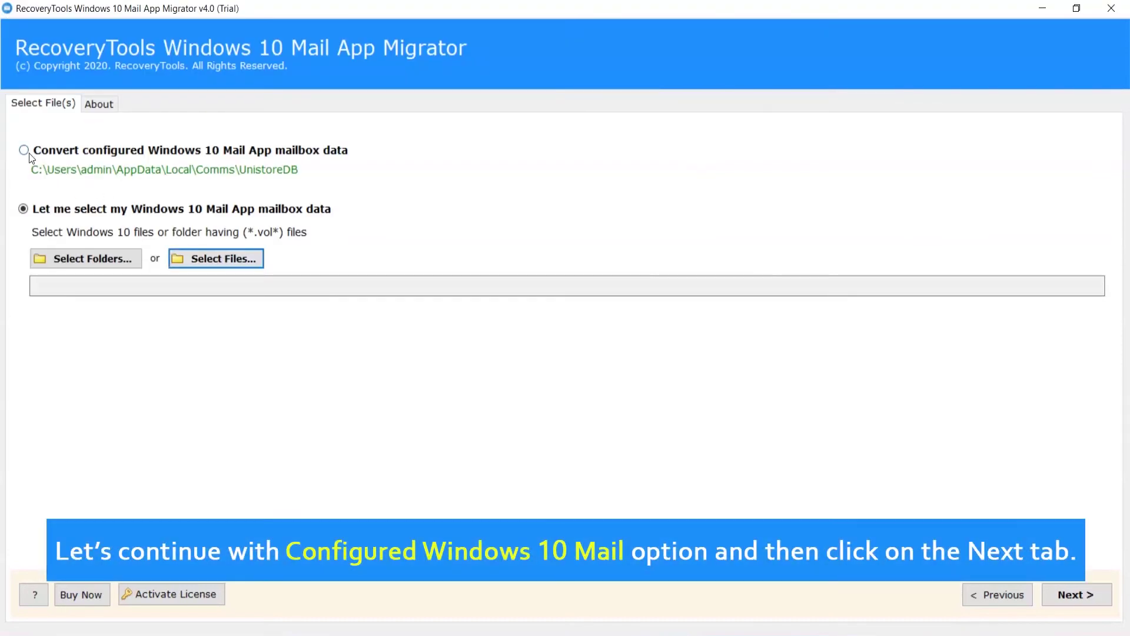
left_click(24, 151)
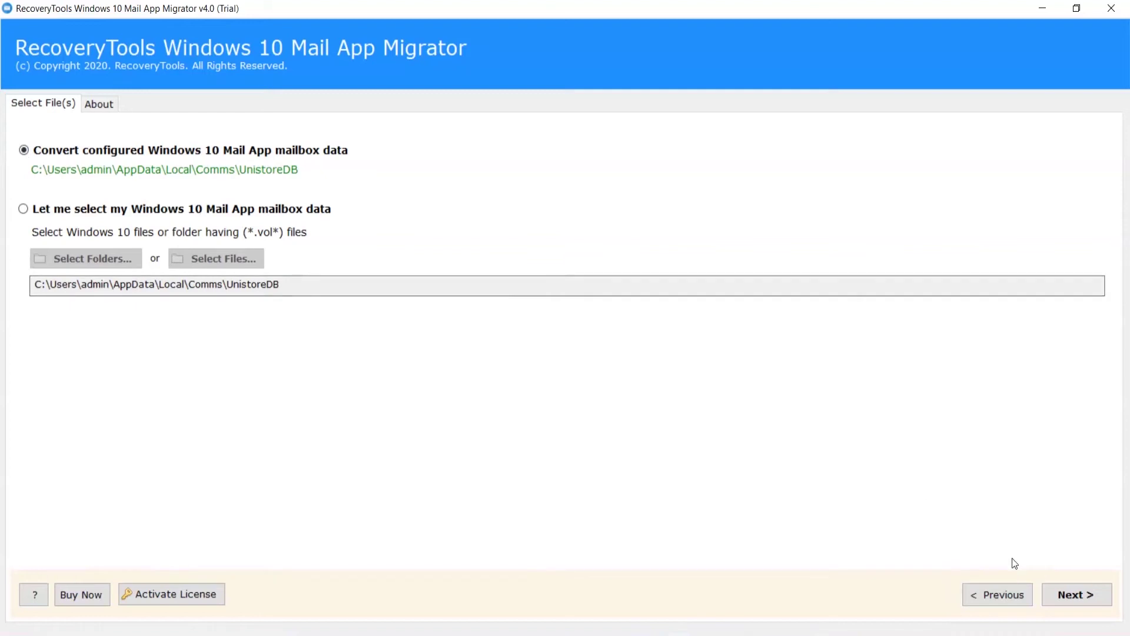
Load the folder tree, clear the Gmail account's selection, and tick its inbox
left_click(1070, 596)
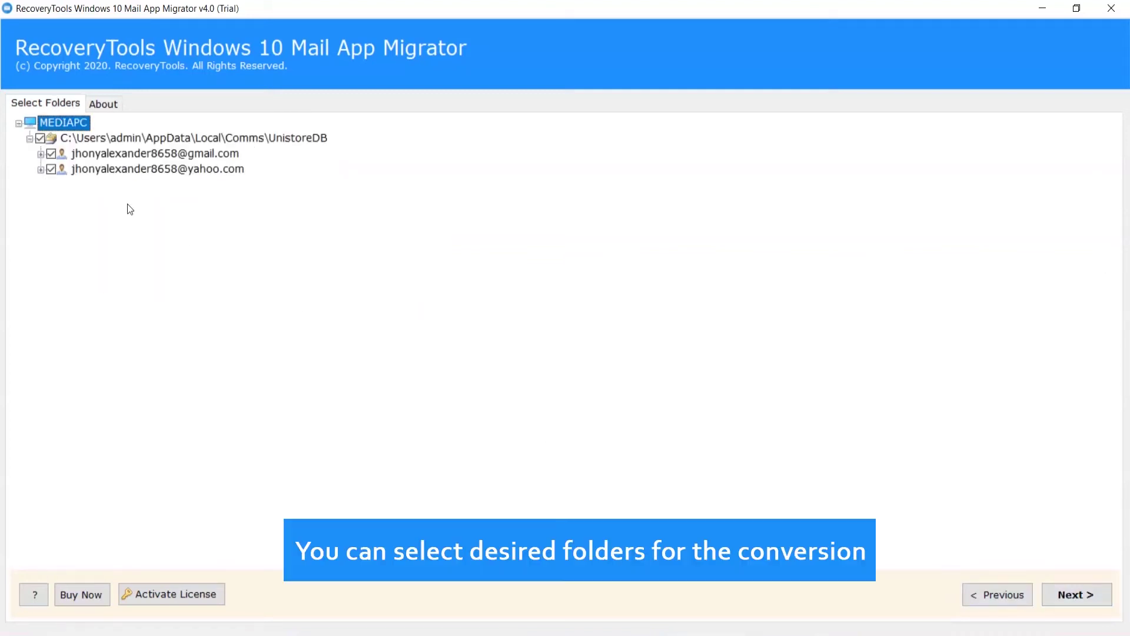
left_click(51, 153)
left_click(40, 153)
left_click(62, 200)
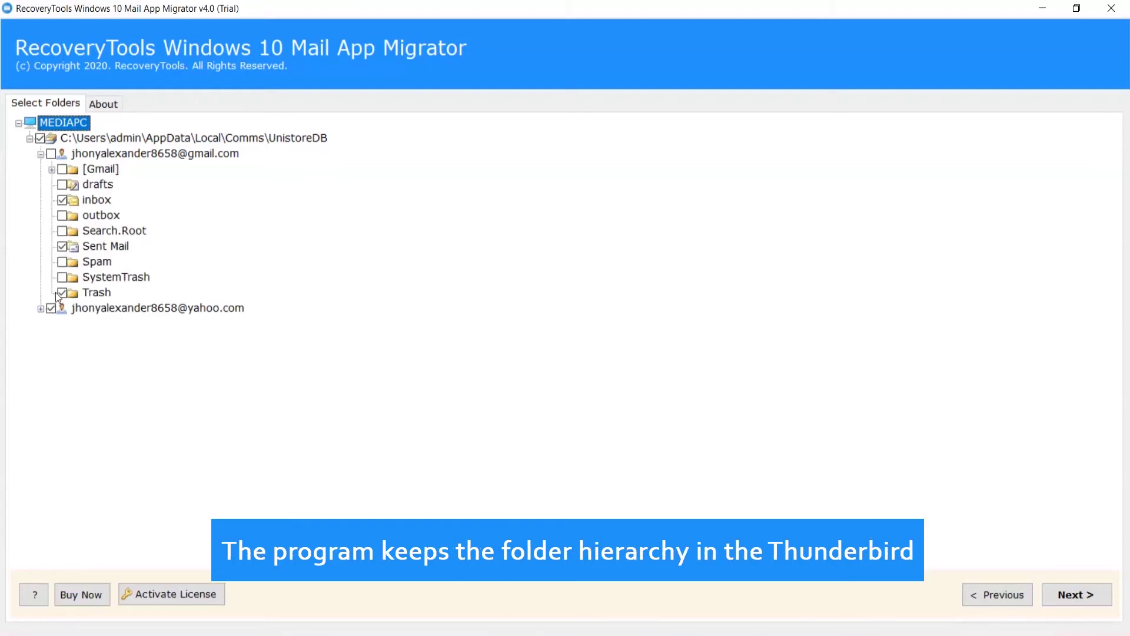
Clear the Yahoo account's selection and tick its Archive, drafts, inbox and Sent folders
left_click(40, 308)
left_click(51, 308)
left_click(61, 323)
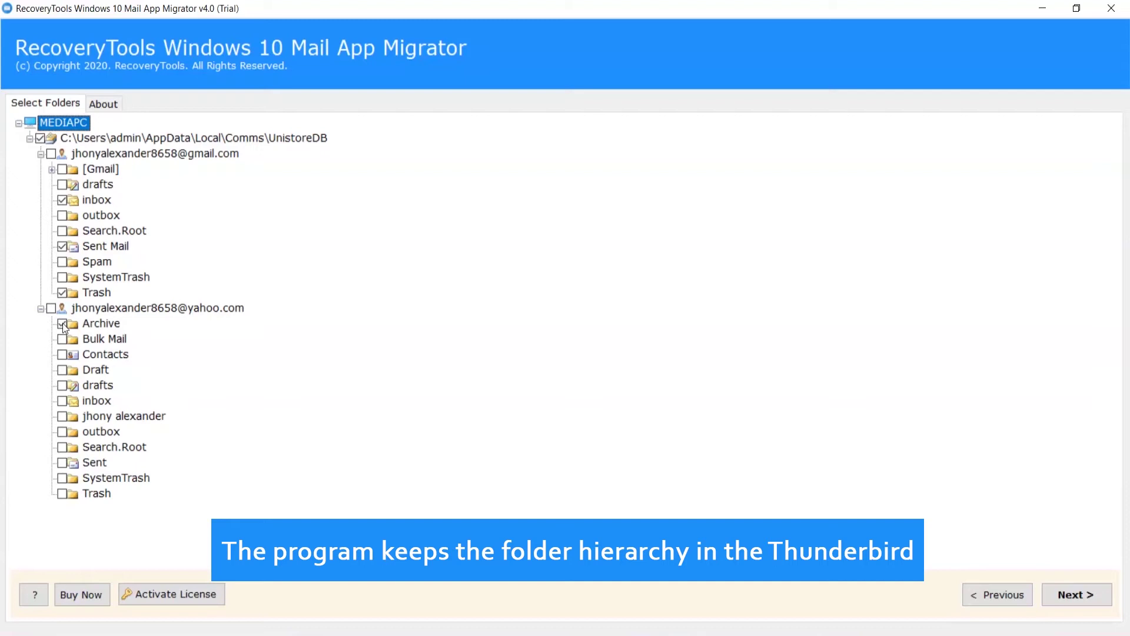
left_click(62, 386)
left_click(62, 401)
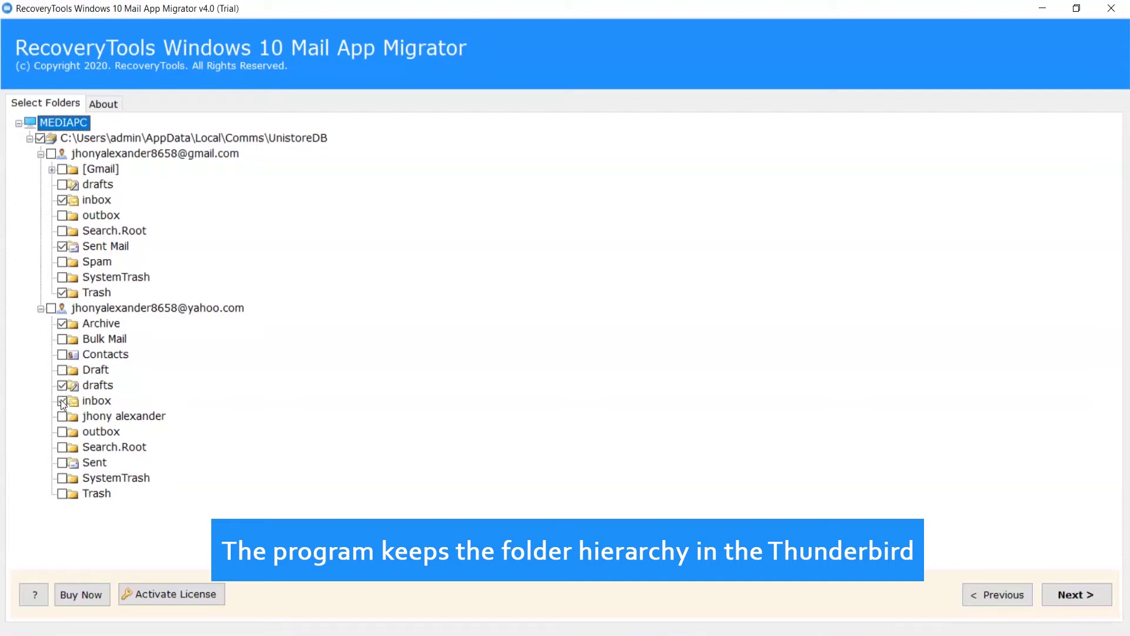
left_click(62, 463)
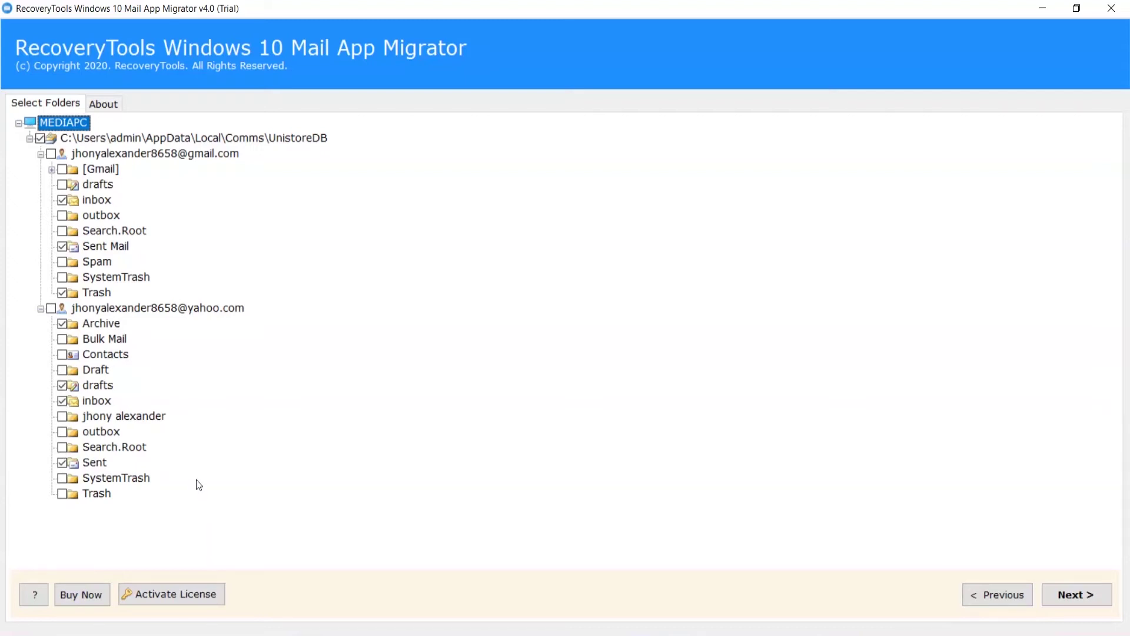
Choose Thunderbird from the Select Saving Option list on the output settings page
left_click(1075, 592)
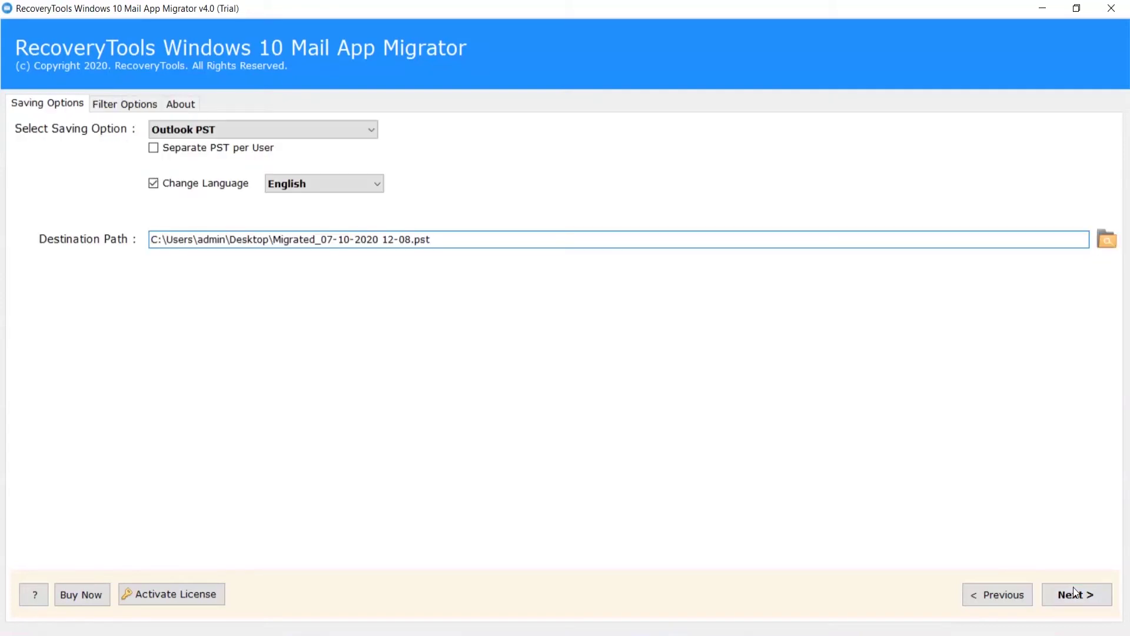
left_click(371, 132)
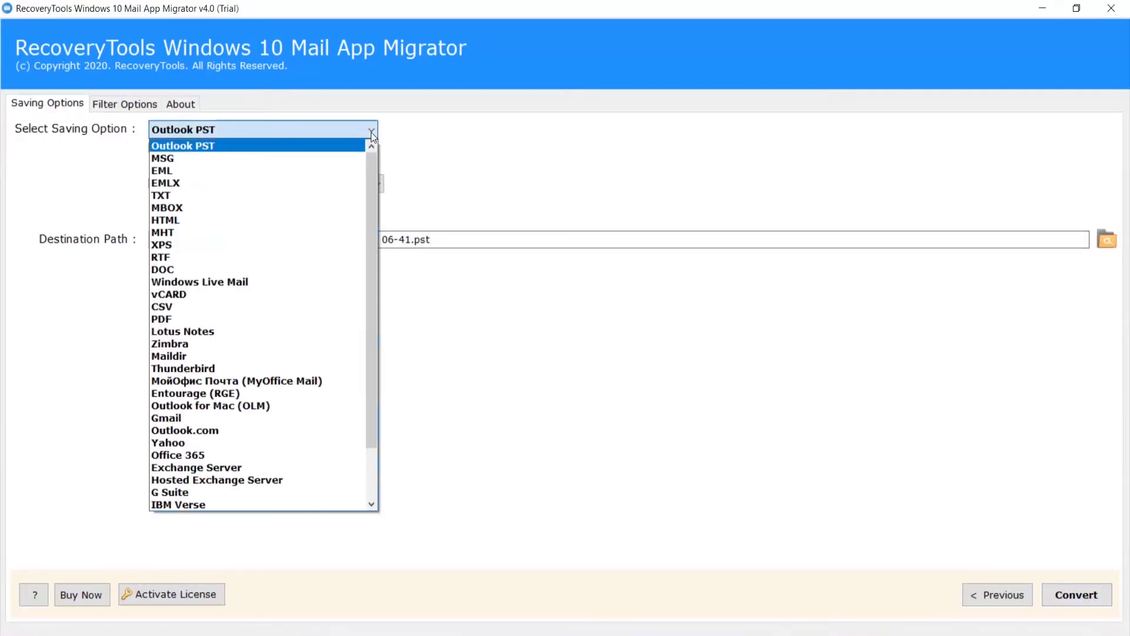
left_click_drag(370, 157, 374, 217)
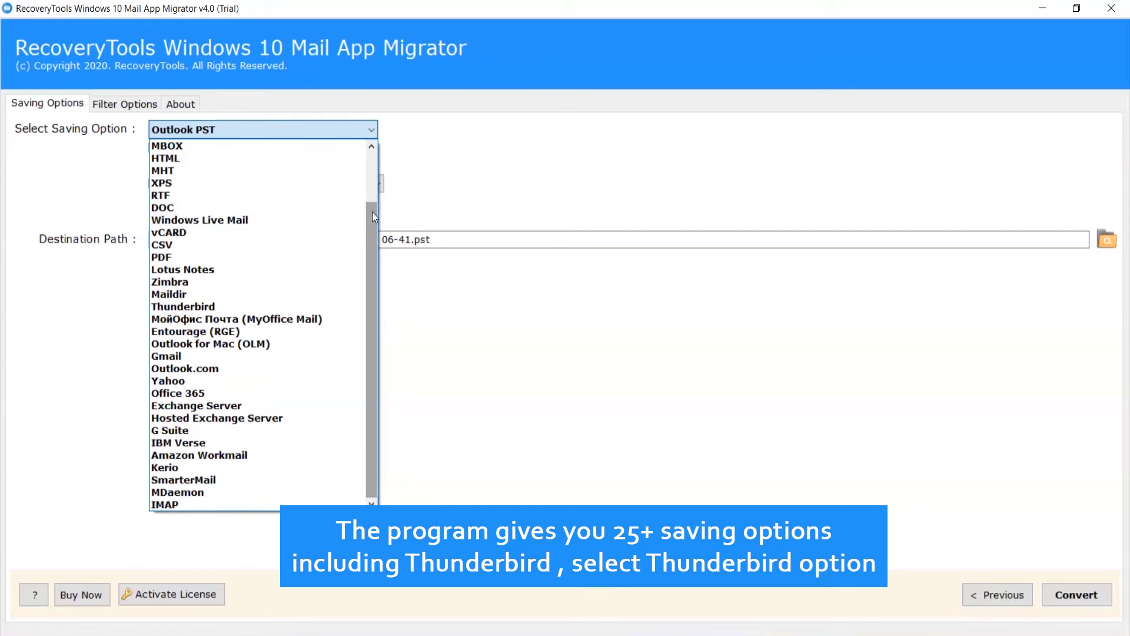
left_click(241, 307)
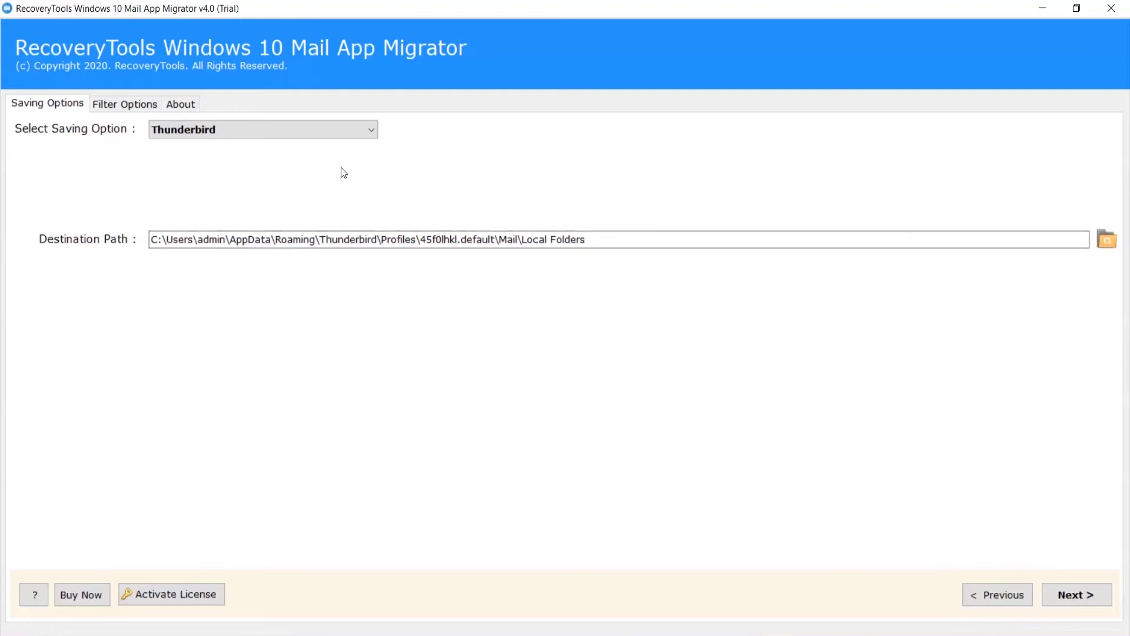
left_click(123, 104)
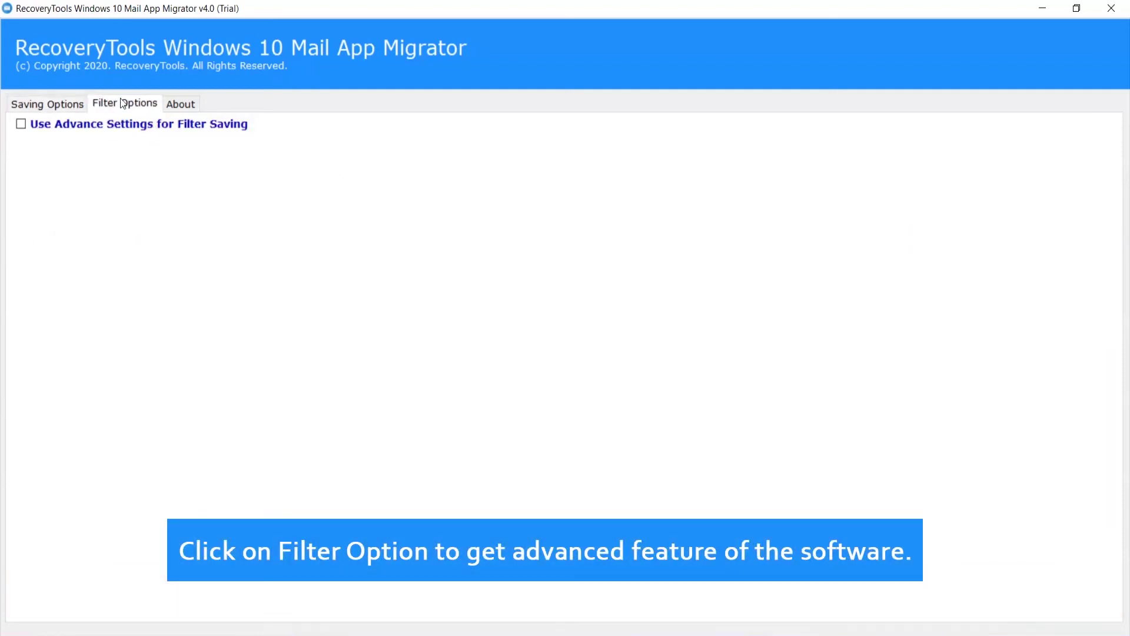
left_click(20, 123)
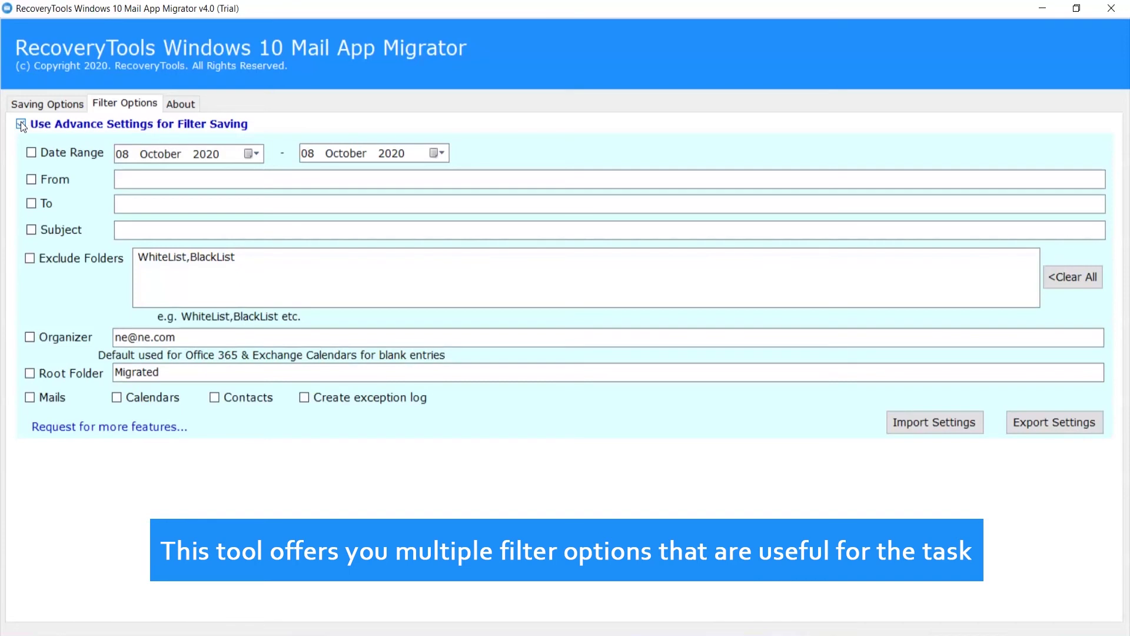
left_click(21, 124)
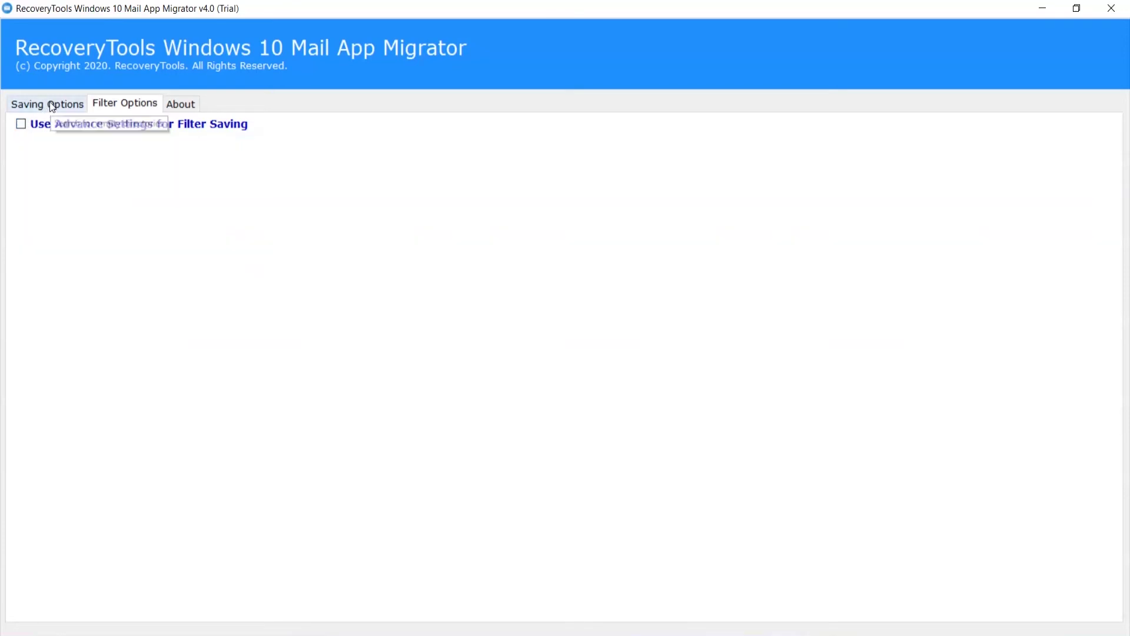
left_click(51, 105)
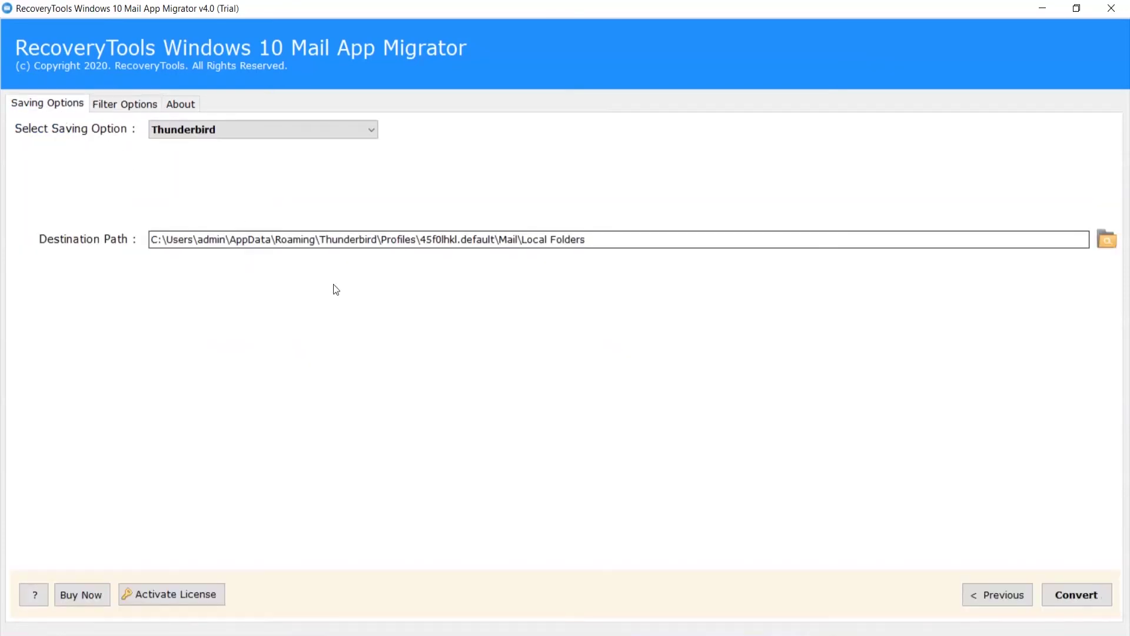
Run the conversion to Thunderbird and acknowledge the success message
left_click(1075, 597)
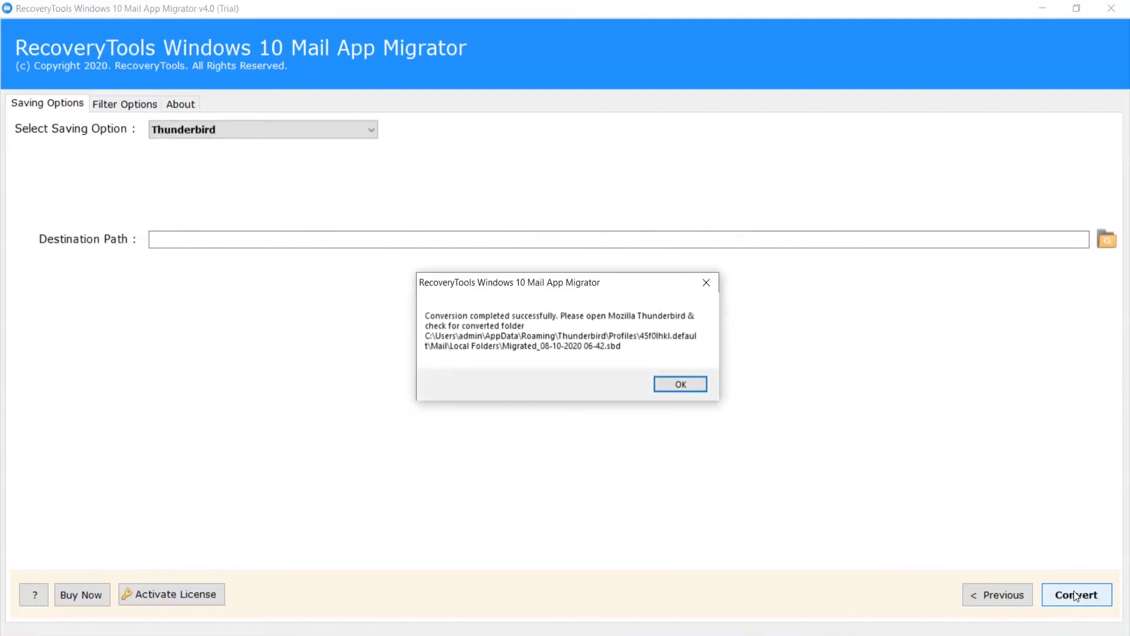
left_click(675, 384)
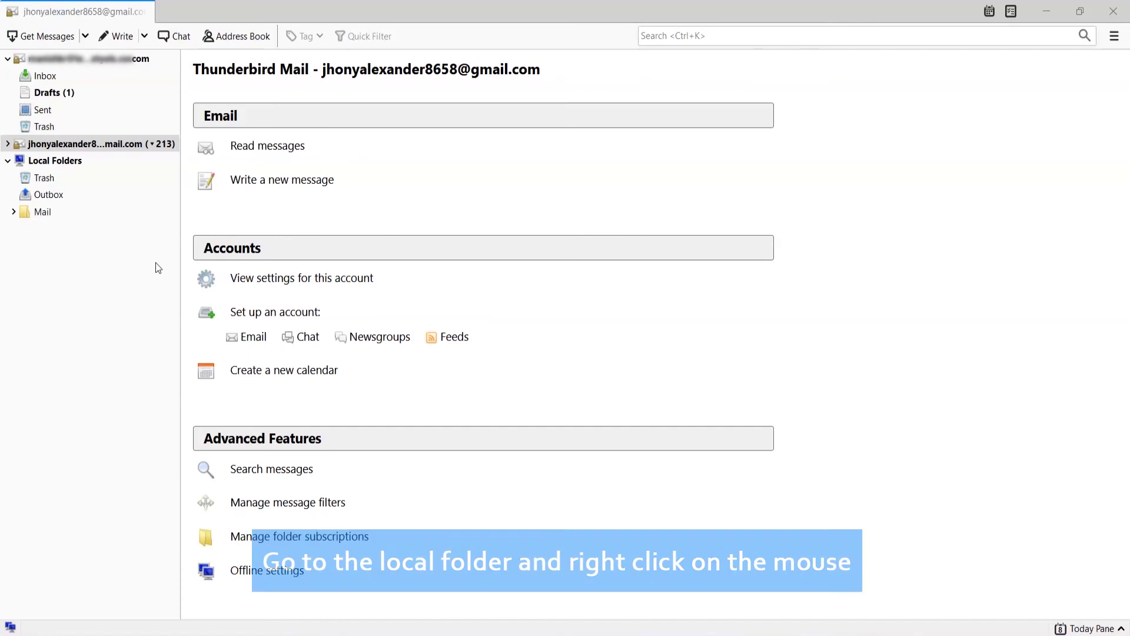
right_click(79, 163)
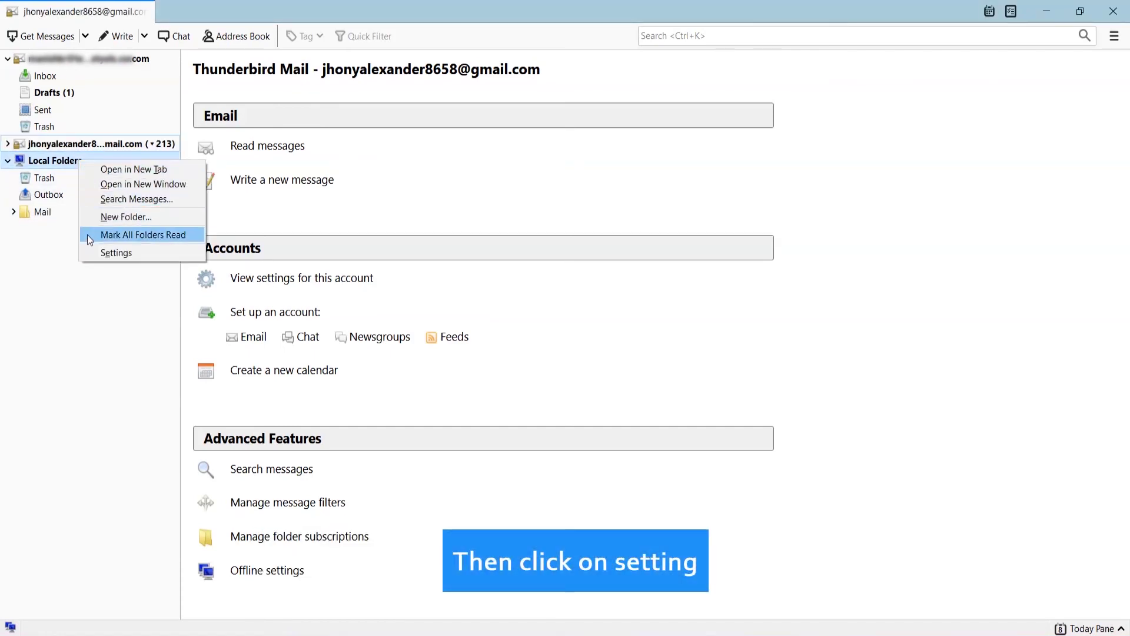
left_click(90, 254)
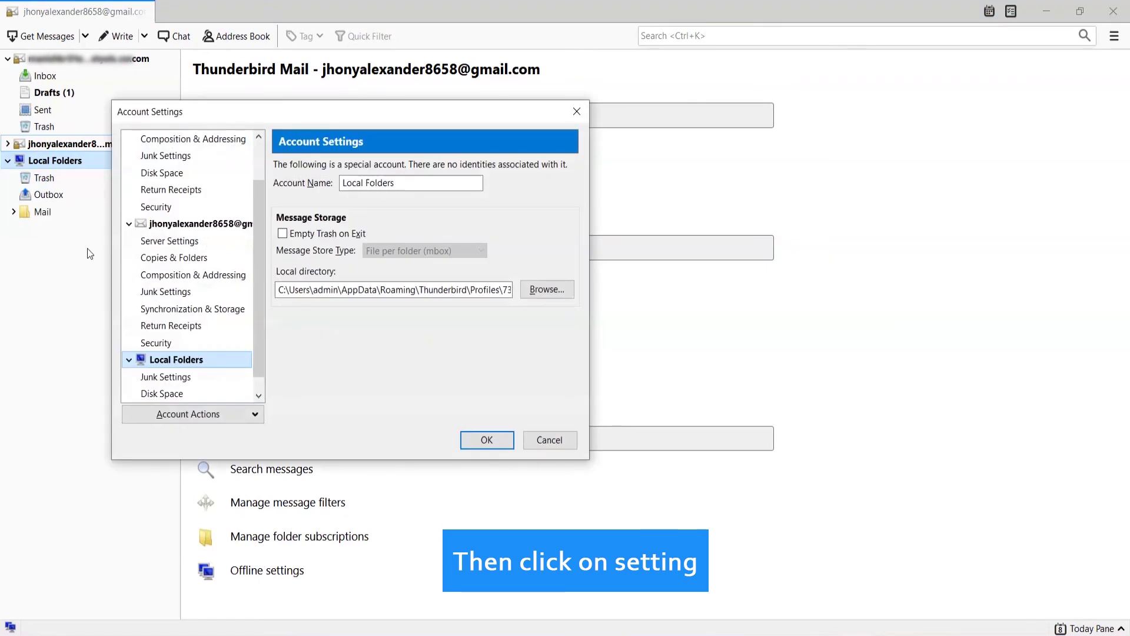
left_click(542, 289)
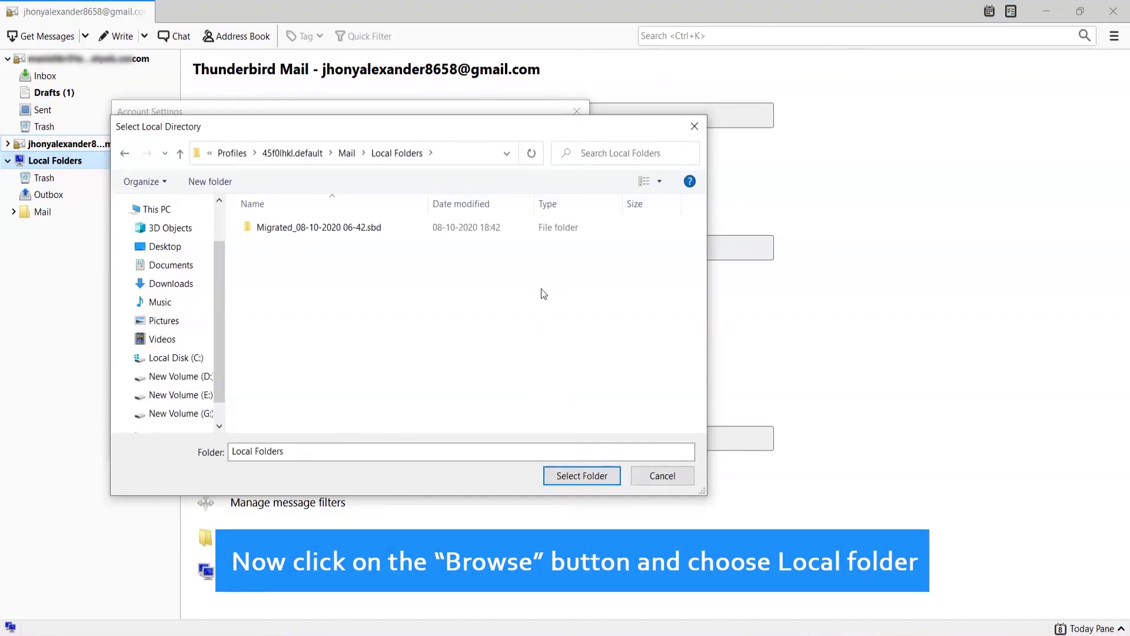
left_click(378, 231)
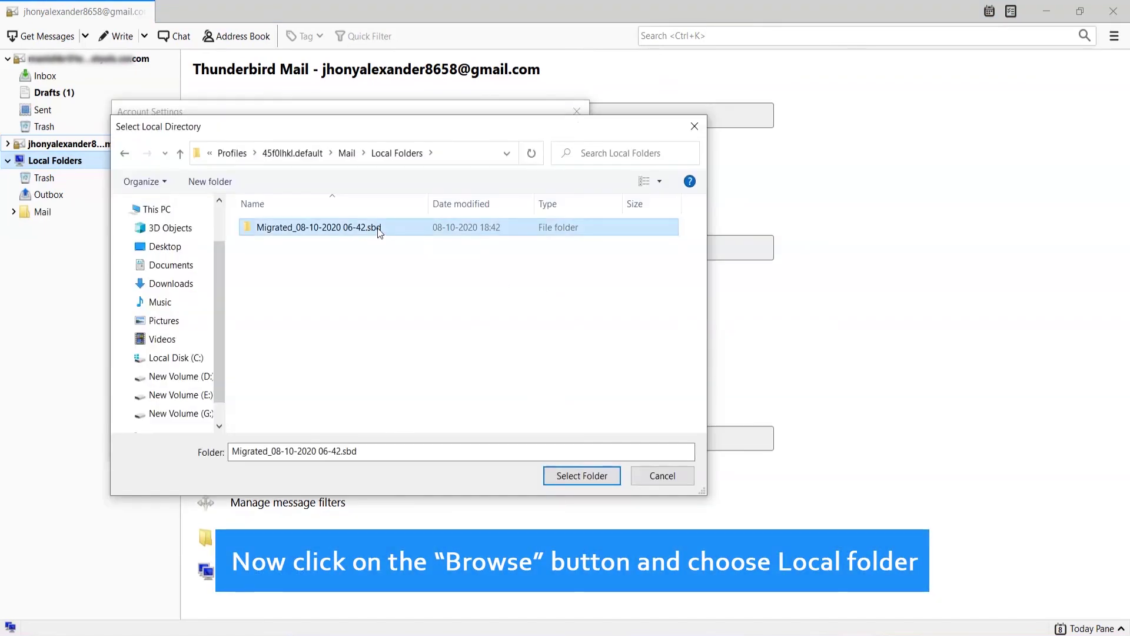
left_click(581, 475)
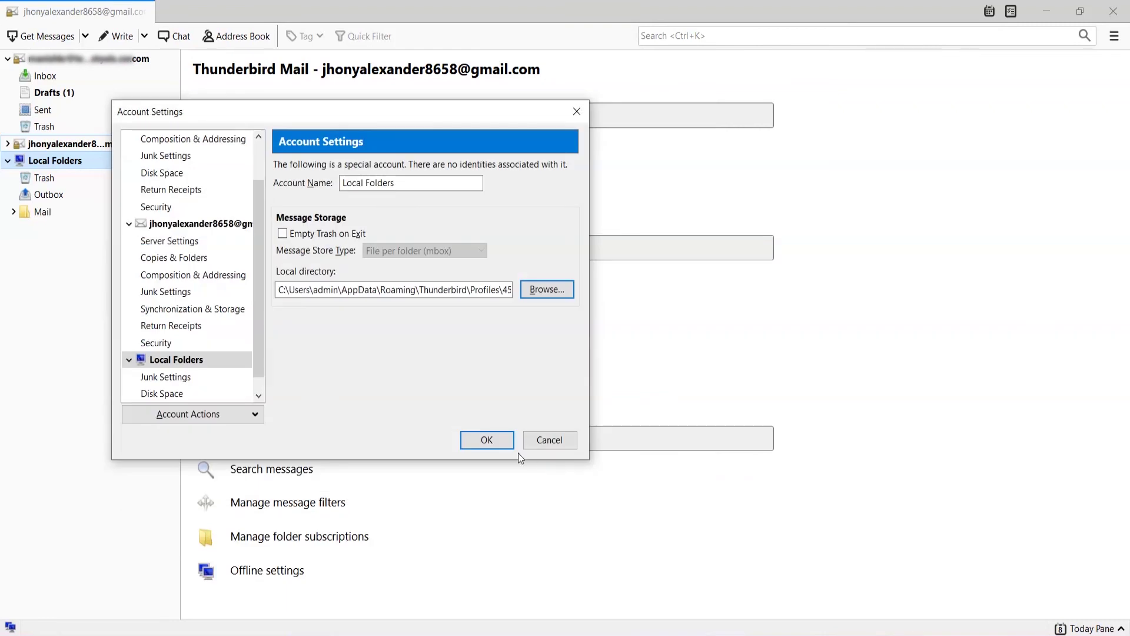
left_click(489, 440)
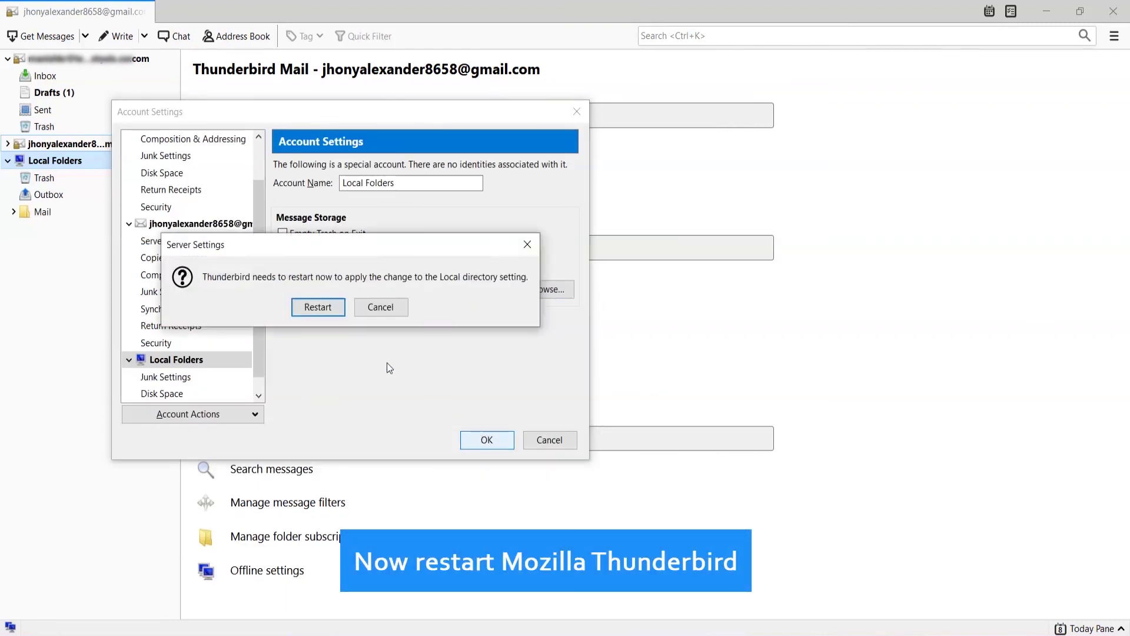
left_click(319, 307)
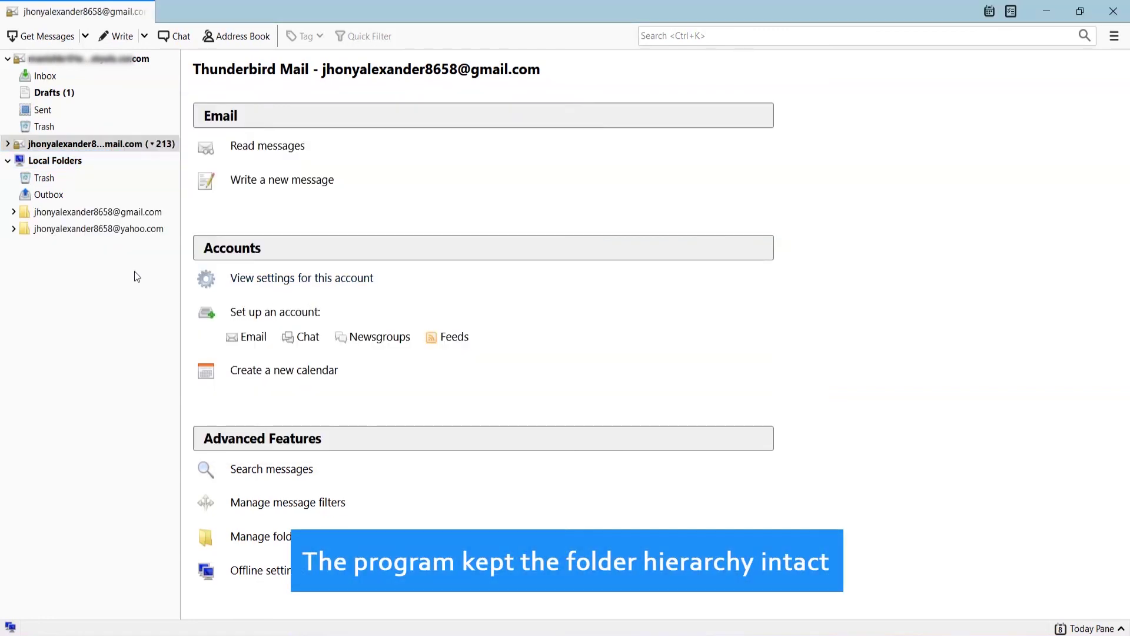
Expand the migrated Gmail folder and open its inbox of 25 messages
left_click(13, 212)
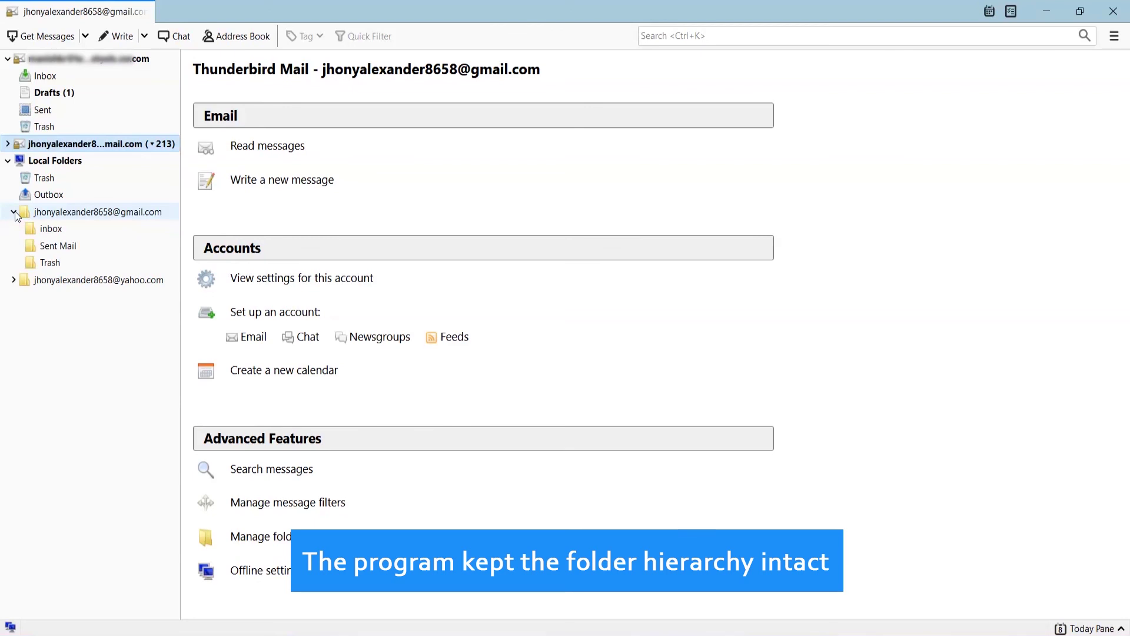
left_click(47, 229)
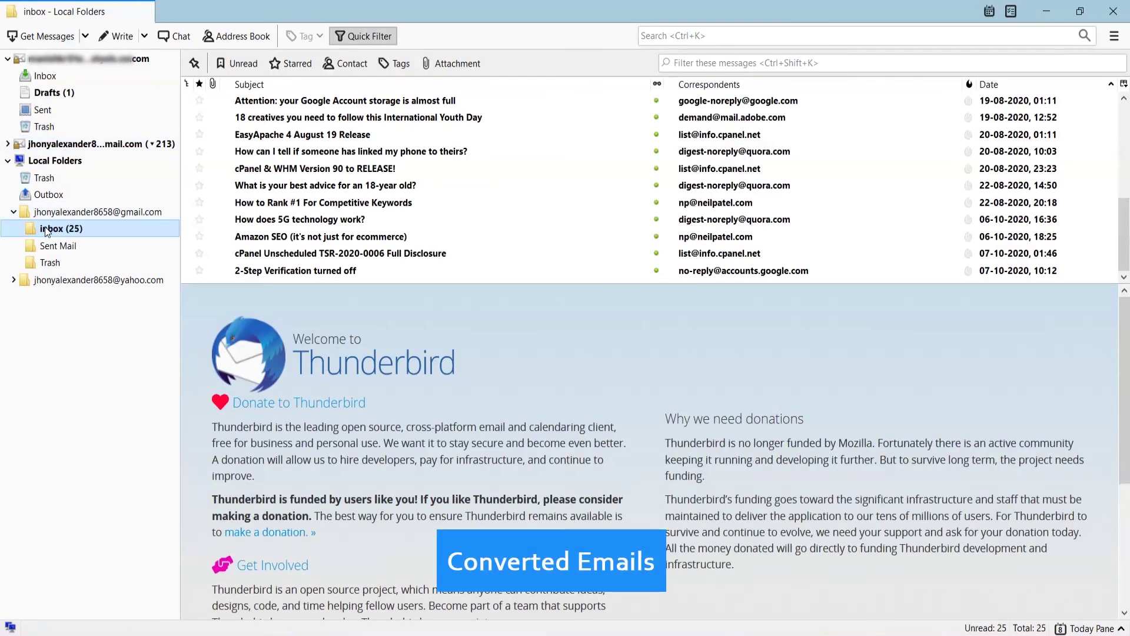